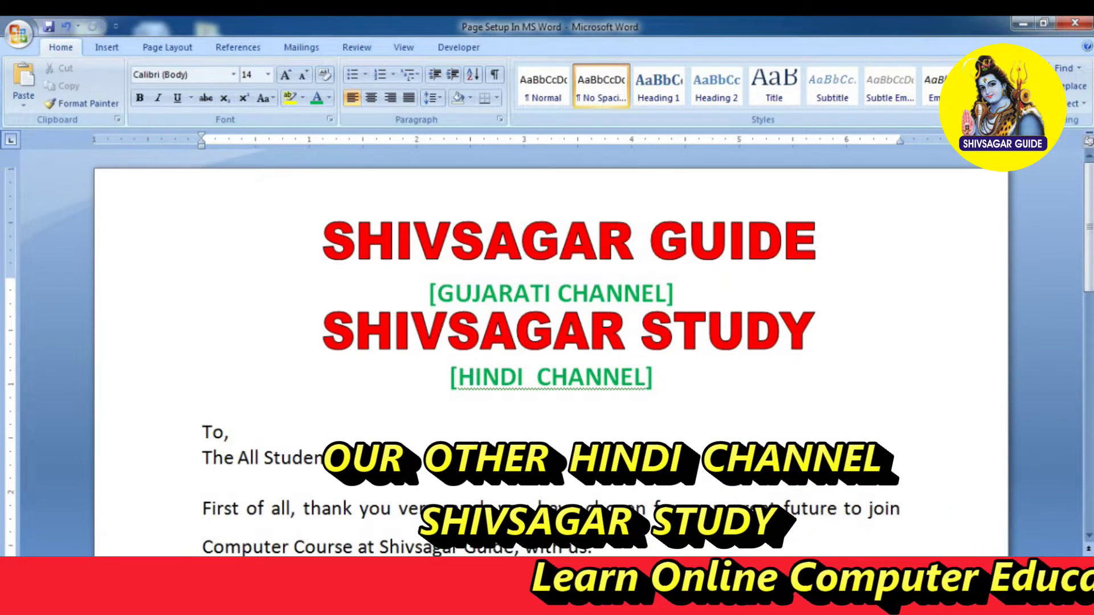
- Scroll through the letter, then bring up the Page Layout ribbon commands
{"action": "scroll", "coordinate": [550, 353], "scroll_direction": "down", "scroll_amount": 2}
{"action": "scroll", "coordinate": [550, 353], "scroll_direction": "down", "scroll_amount": 4}
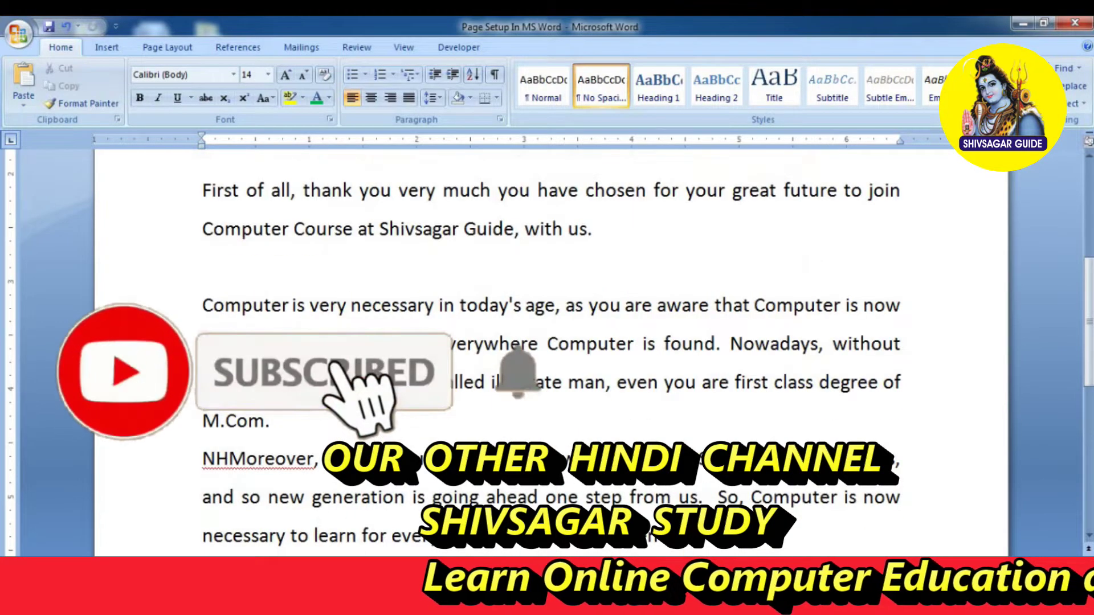
{"action": "scroll", "coordinate": [550, 353], "scroll_direction": "up", "scroll_amount": 1}
{"action": "scroll", "coordinate": [551, 353], "scroll_direction": "up", "scroll_amount": 5}
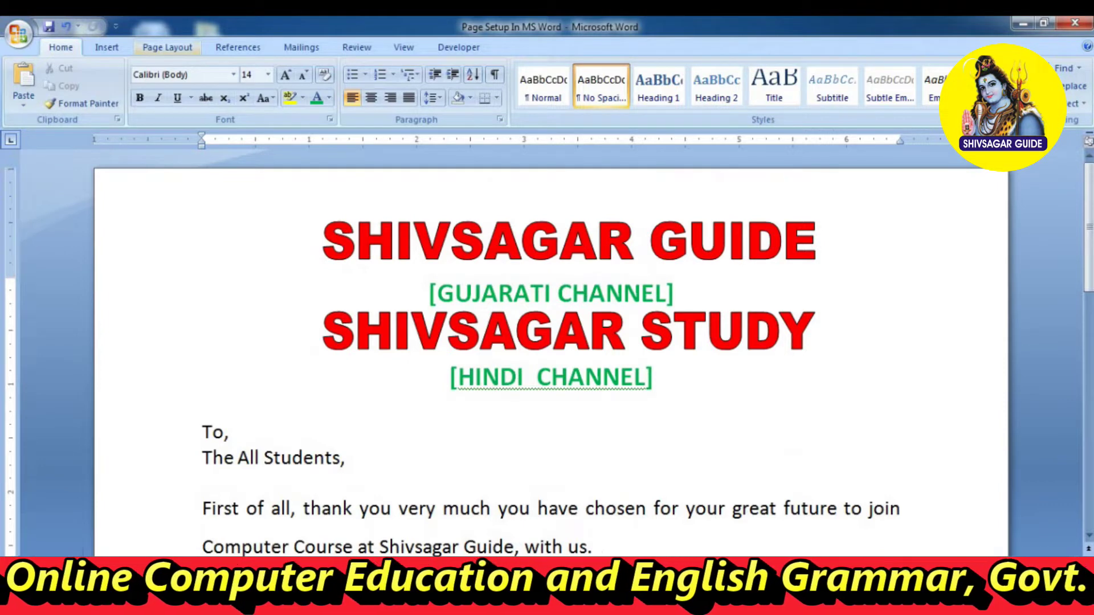
{"action": "left_click", "coordinate": [167, 47]}
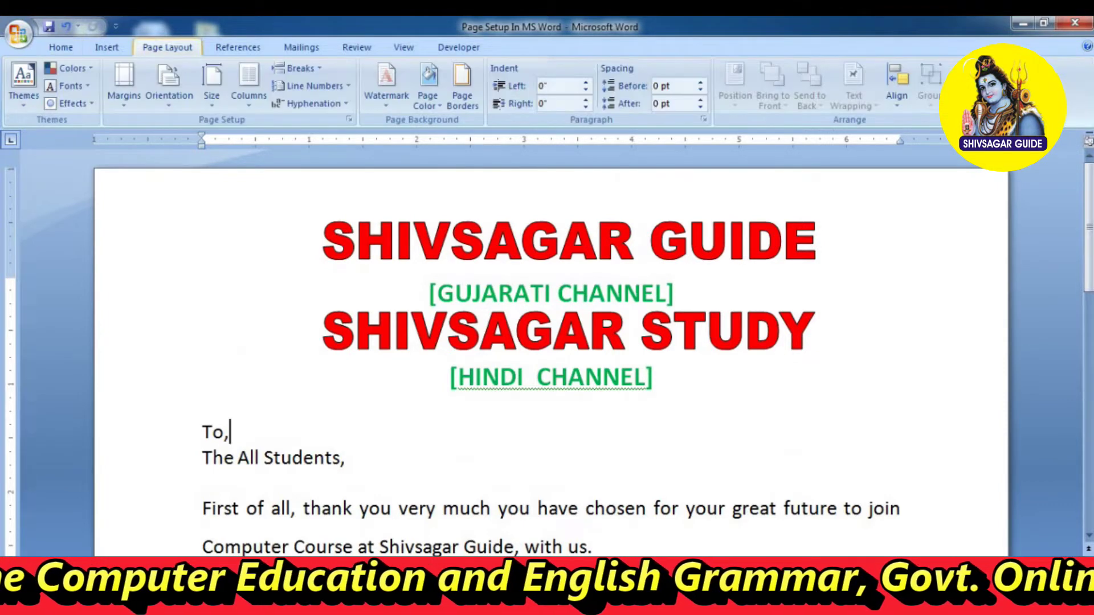
- Try the A4 and Legal paper sizes, finally settling on A4 (8.27" x 11.69")
{"action": "left_click", "coordinate": [211, 86]}
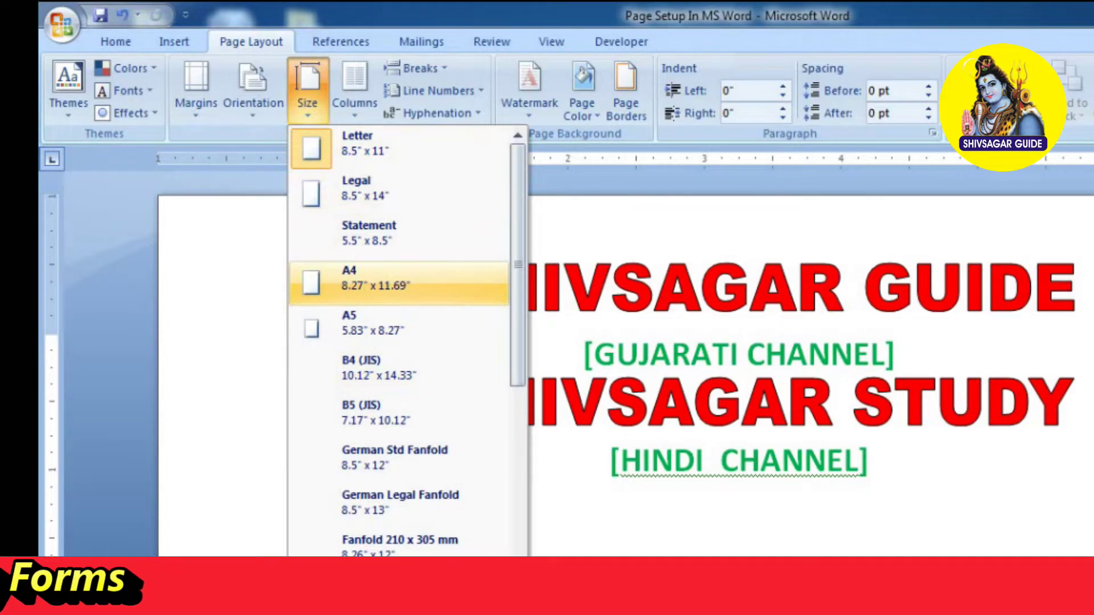
{"action": "left_click", "coordinate": [399, 279]}
{"action": "scroll", "coordinate": [626, 364], "scroll_direction": "down", "scroll_amount": 3}
{"action": "scroll", "coordinate": [627, 364], "scroll_direction": "up", "scroll_amount": 3}
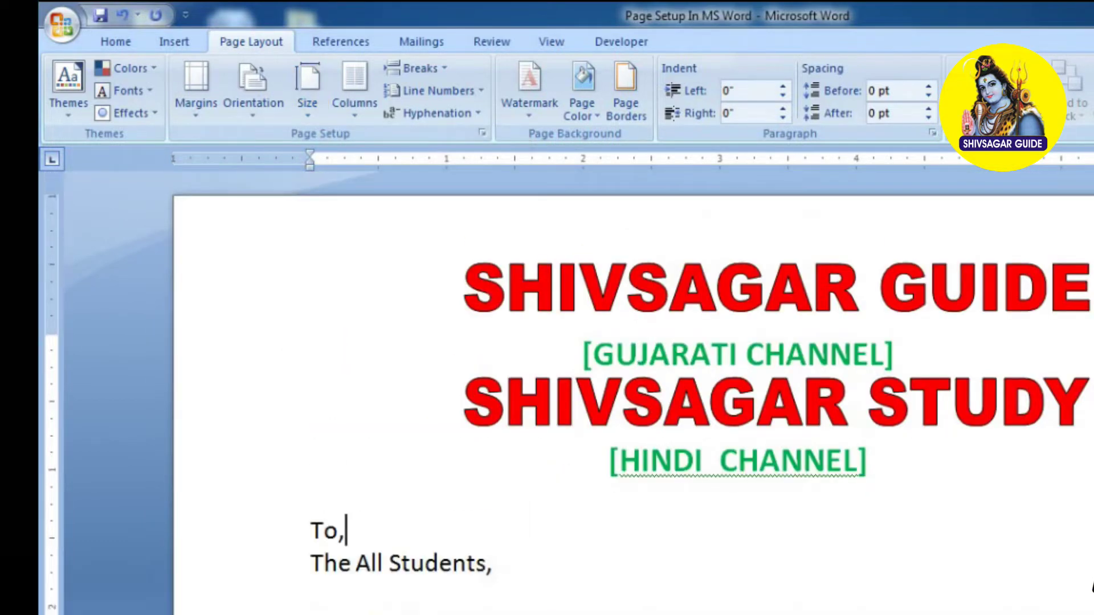
{"action": "left_click", "coordinate": [308, 91]}
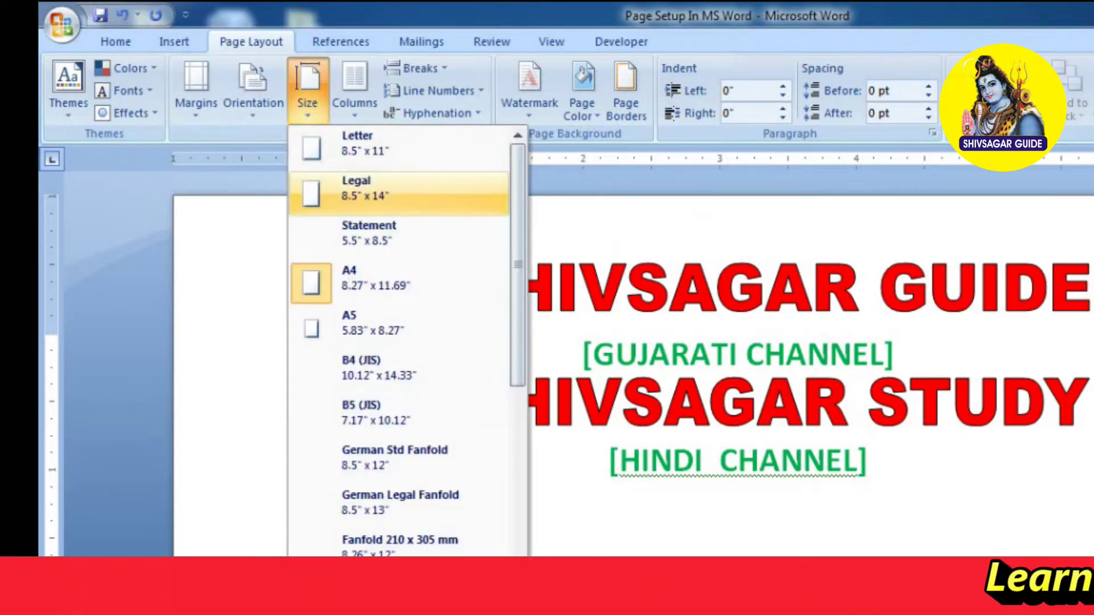
{"action": "left_click", "coordinate": [370, 188]}
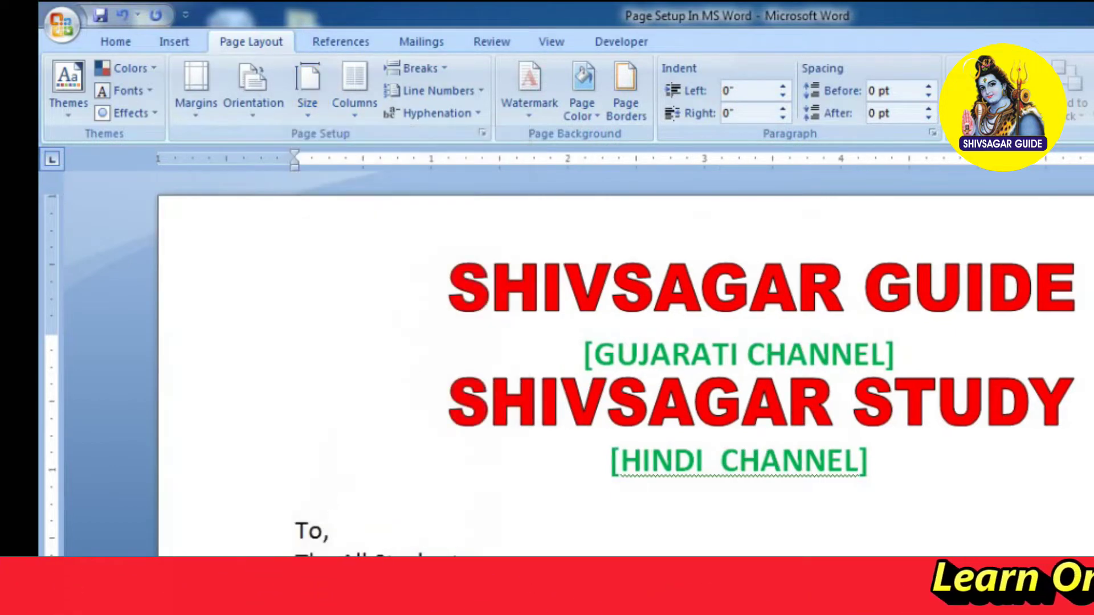
{"action": "left_click", "coordinate": [308, 91]}
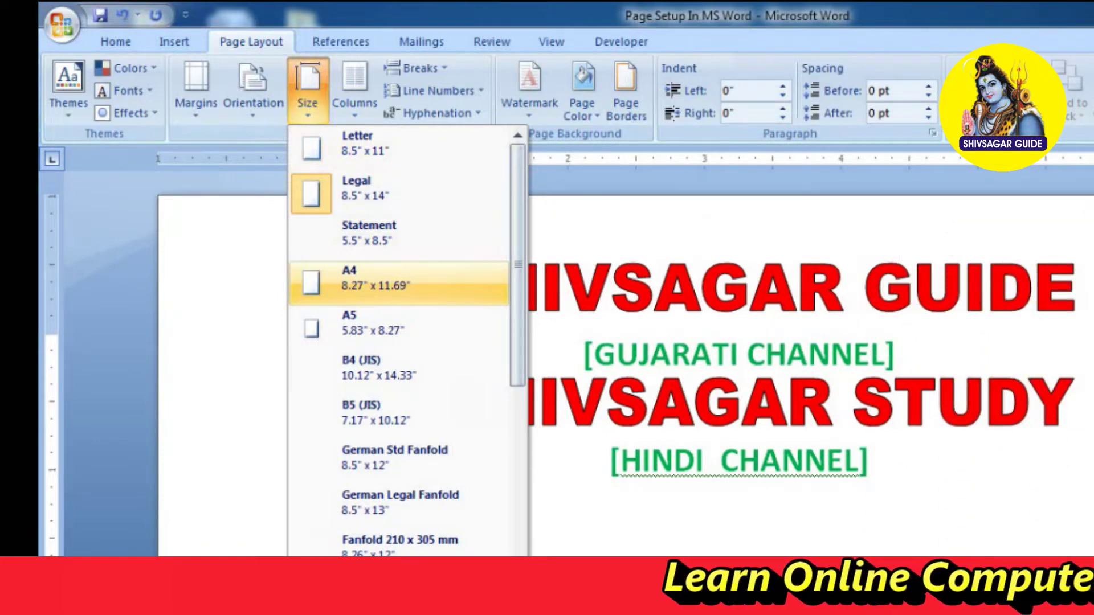
{"action": "left_click", "coordinate": [370, 279]}
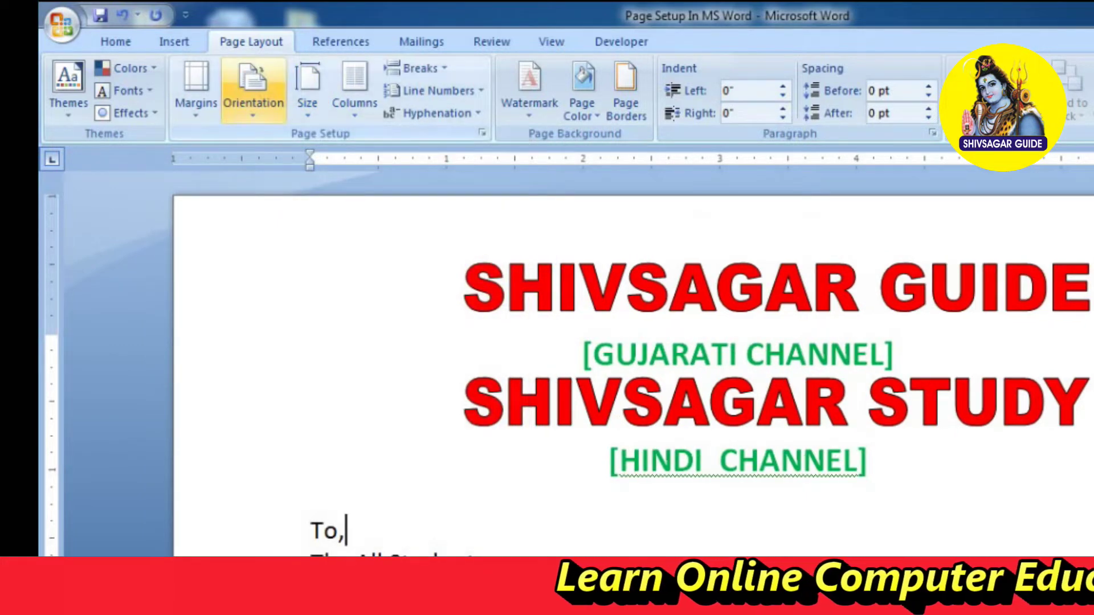
{"action": "left_click", "coordinate": [253, 91]}
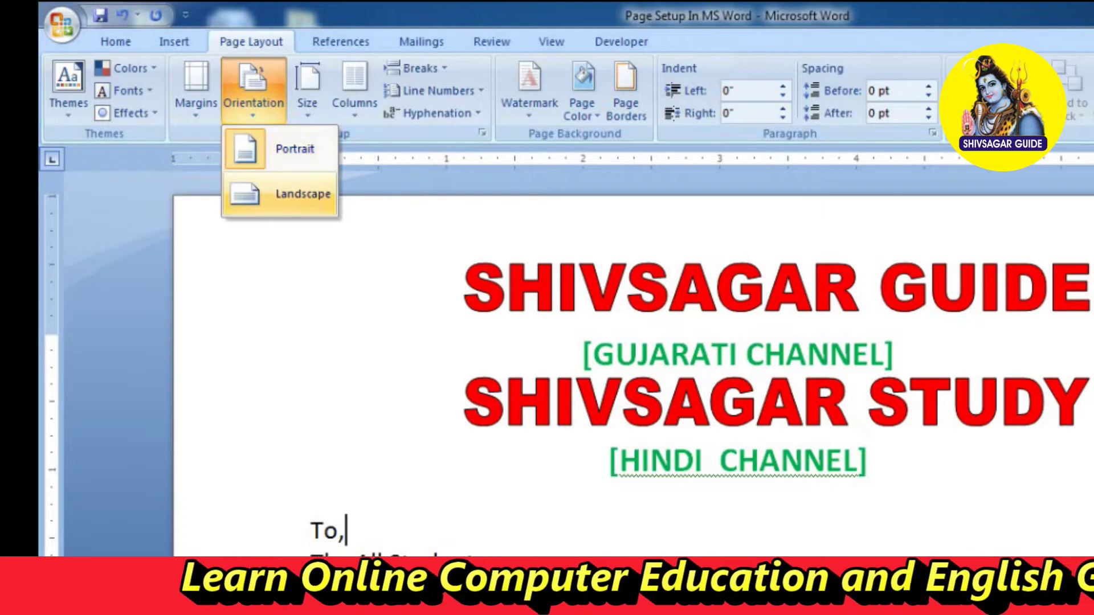
{"action": "left_click", "coordinate": [296, 194]}
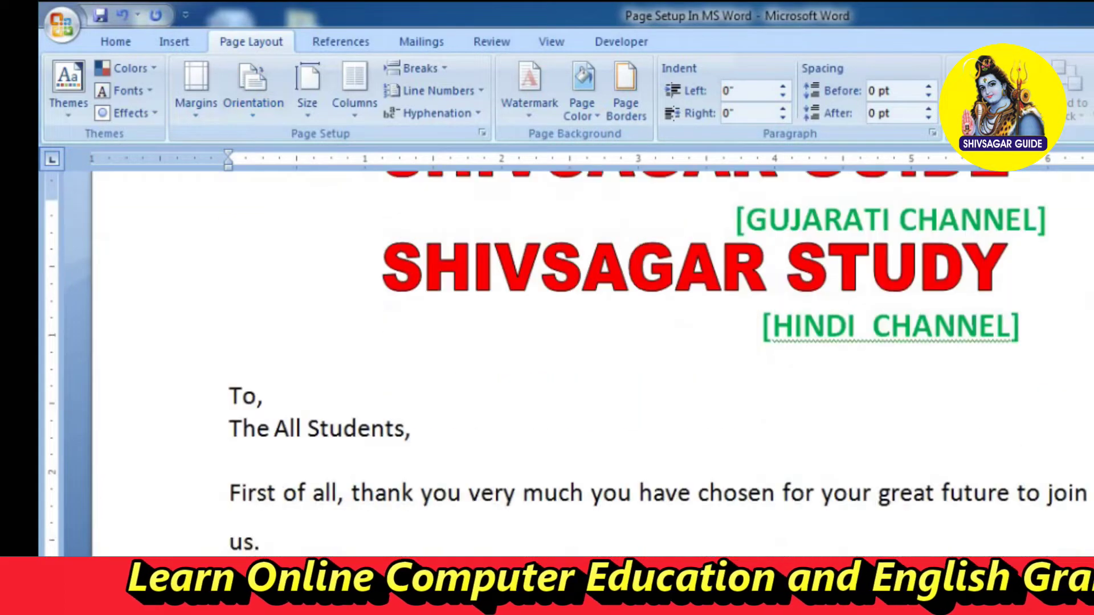
{"action": "scroll", "coordinate": [570, 364], "scroll_direction": "up", "scroll_amount": 2}
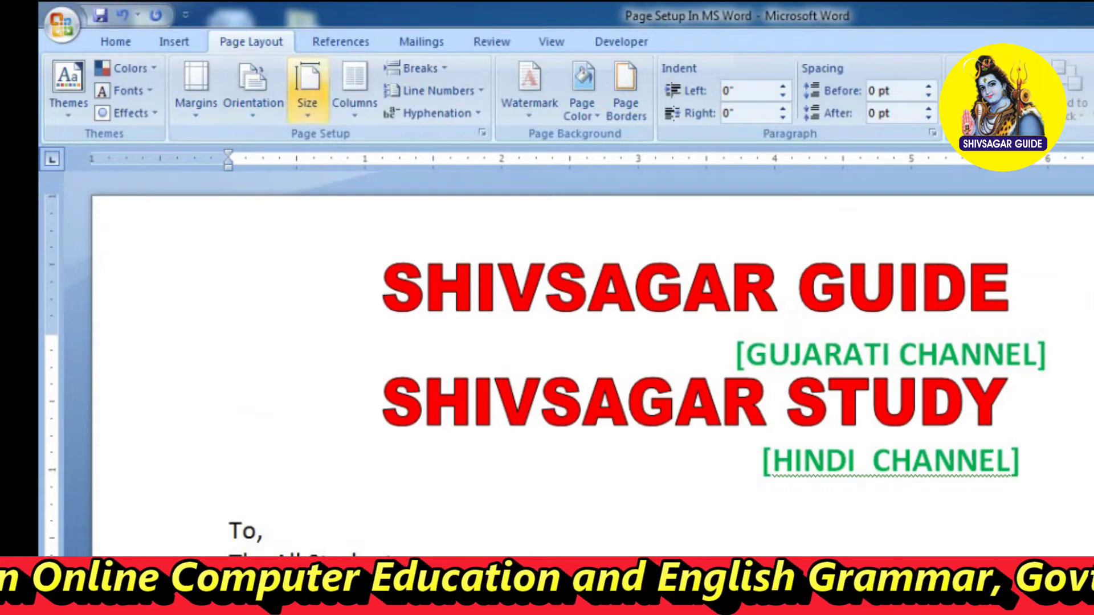
{"action": "left_click", "coordinate": [253, 91]}
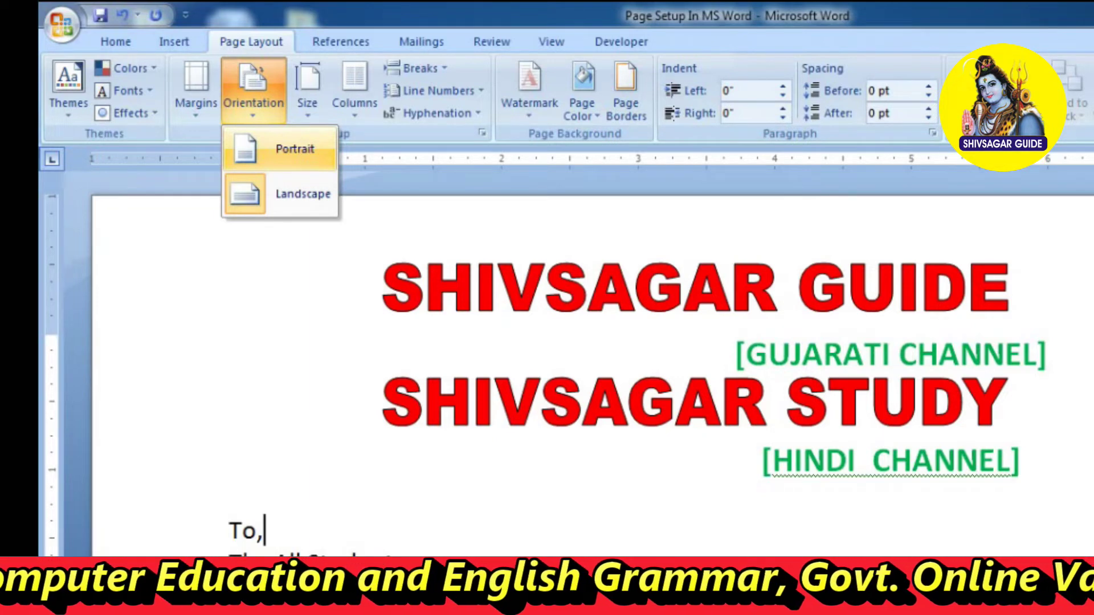
{"action": "left_click", "coordinate": [294, 148]}
{"action": "left_click", "coordinate": [253, 91]}
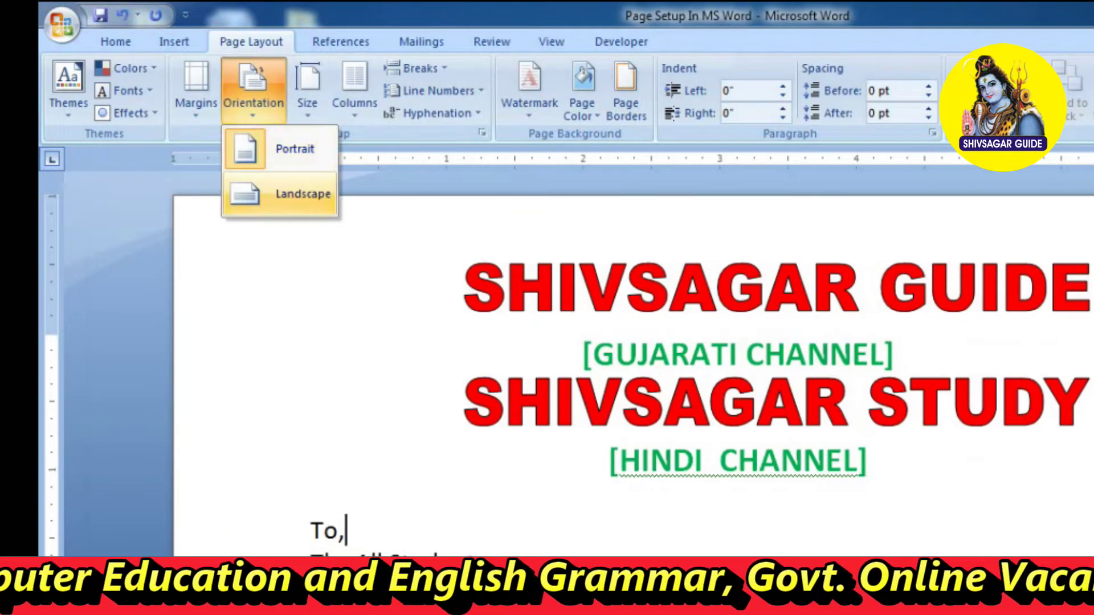
{"action": "left_click", "coordinate": [296, 193]}
{"action": "left_click", "coordinate": [253, 91]}
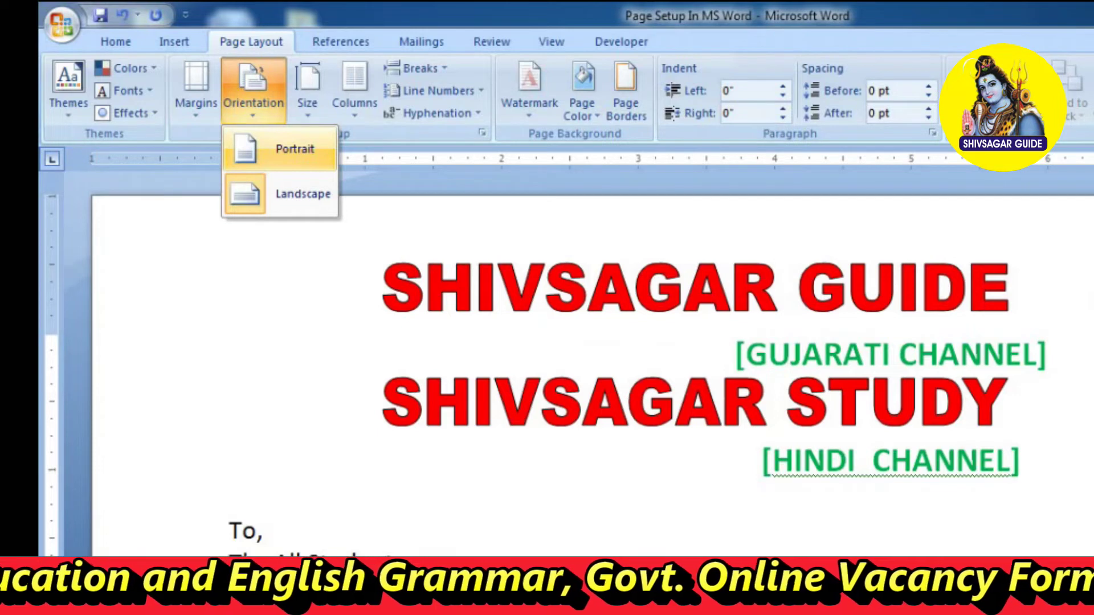
{"action": "left_click", "coordinate": [295, 149]}
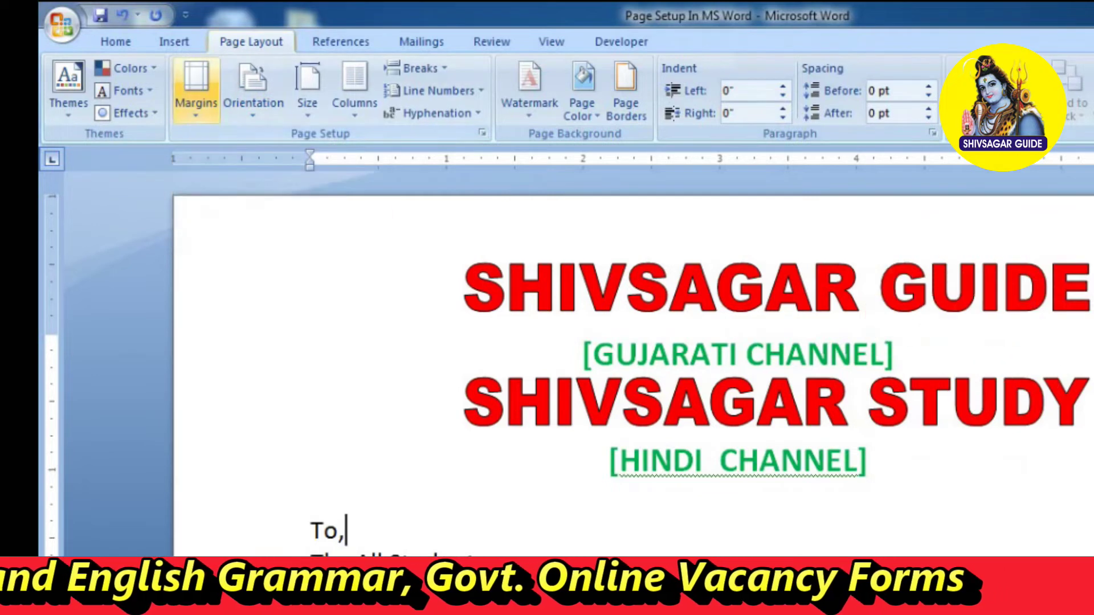
- Choose Custom Margins from the Margins presets to show the Page Setup dialog
{"action": "left_click", "coordinate": [196, 89]}
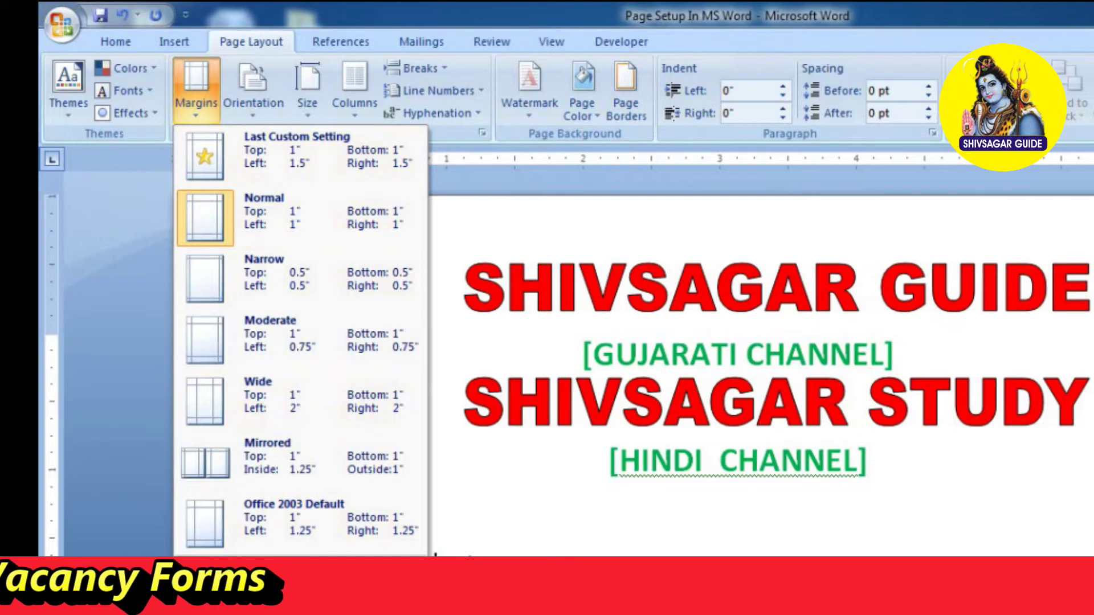
{"action": "left_click", "coordinate": [228, 567]}
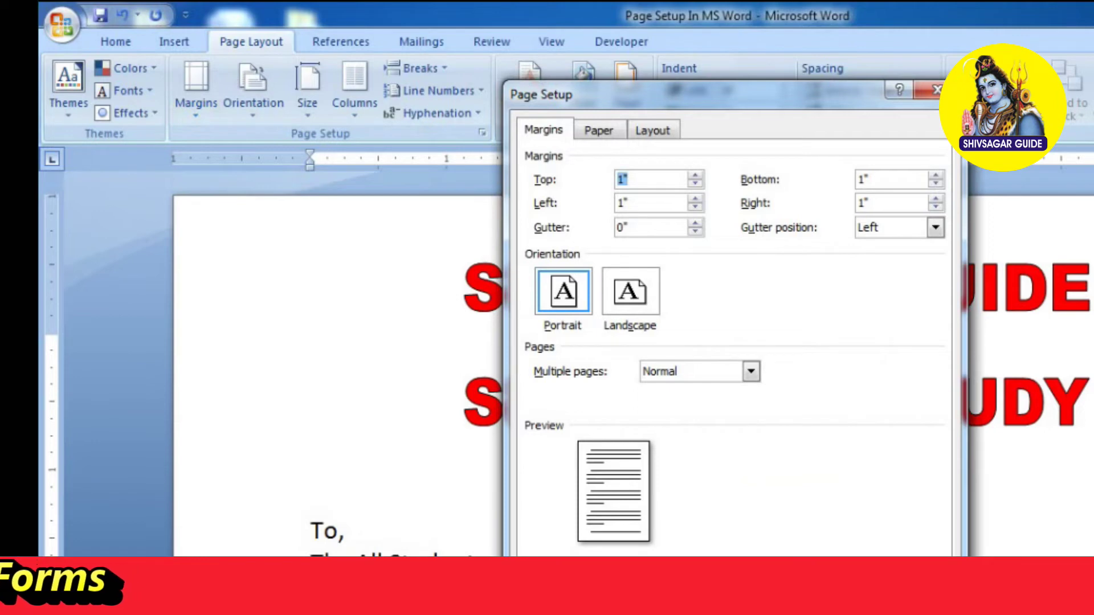
- Enter 1.5" for the top, bottom and left margins and apply them, keeping right at 1"
{"action": "type", "text": "1.5"}
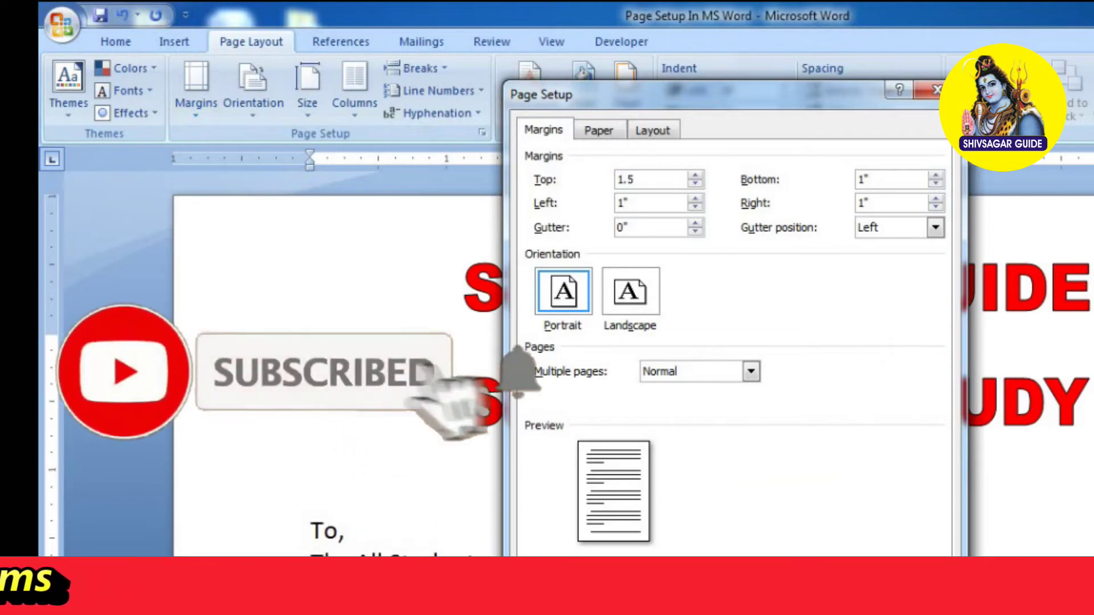
{"action": "key", "text": "Tab"}
{"action": "type", "text": "1.5"}
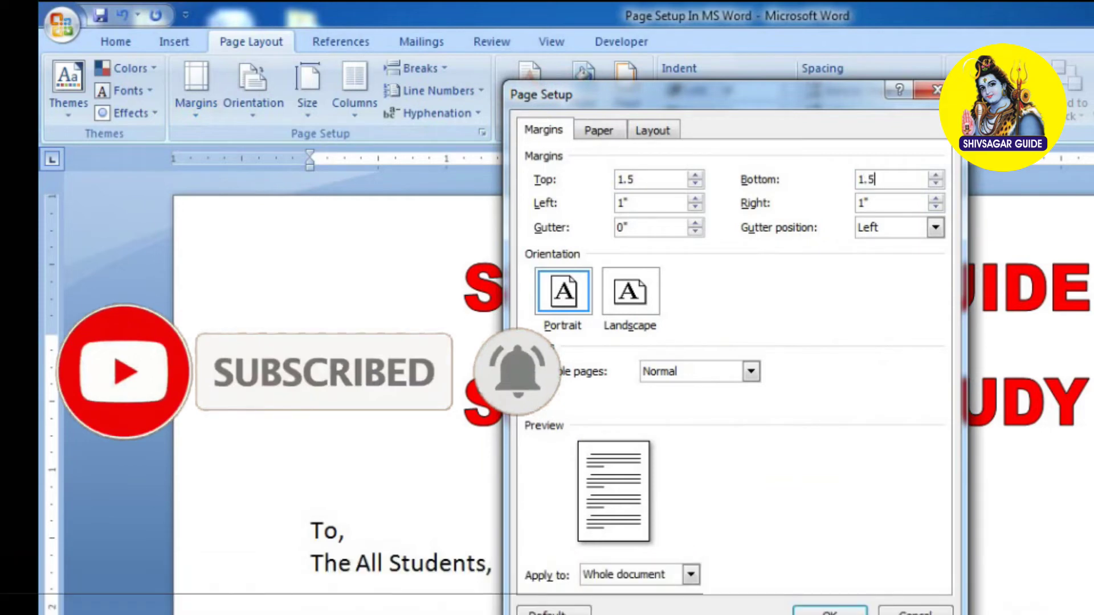
{"action": "key", "text": "Tab"}
{"action": "type", "text": "1.5"}
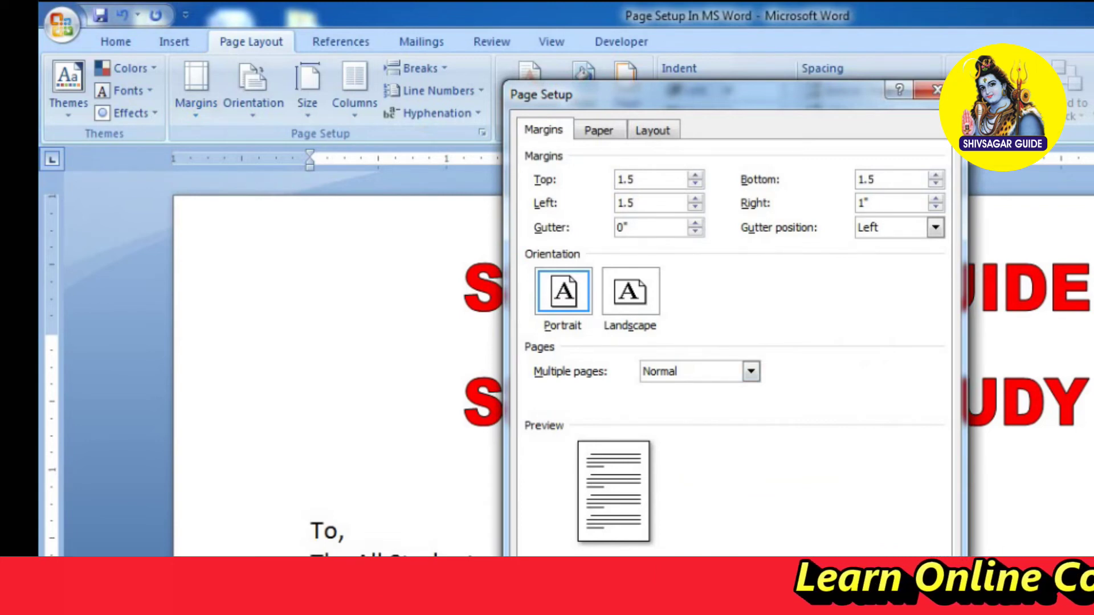
{"action": "key", "text": "Return"}
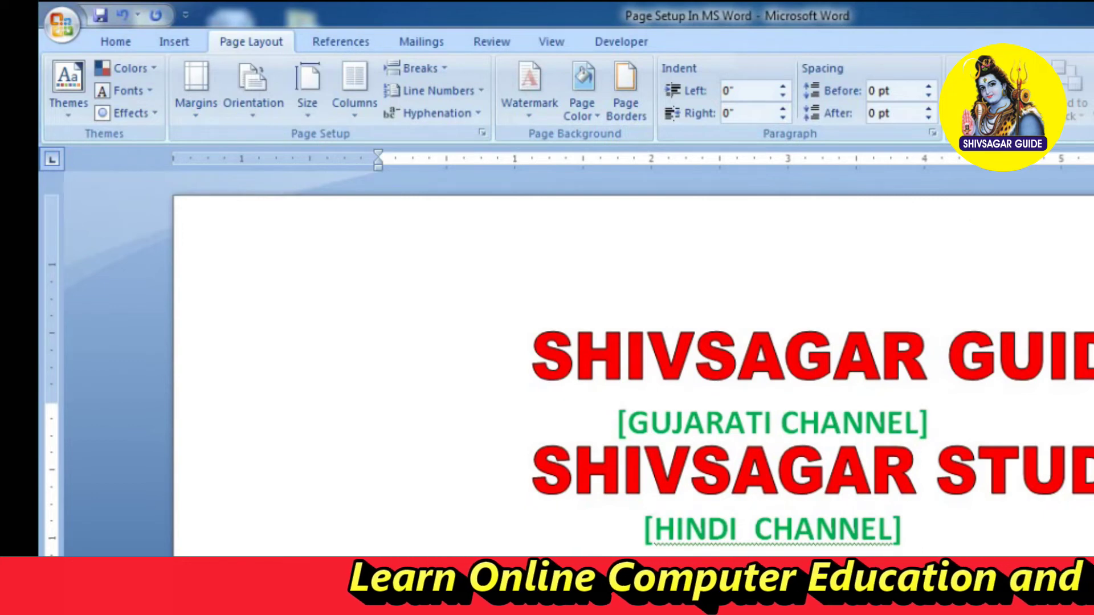
{"action": "left_click", "coordinate": [196, 86]}
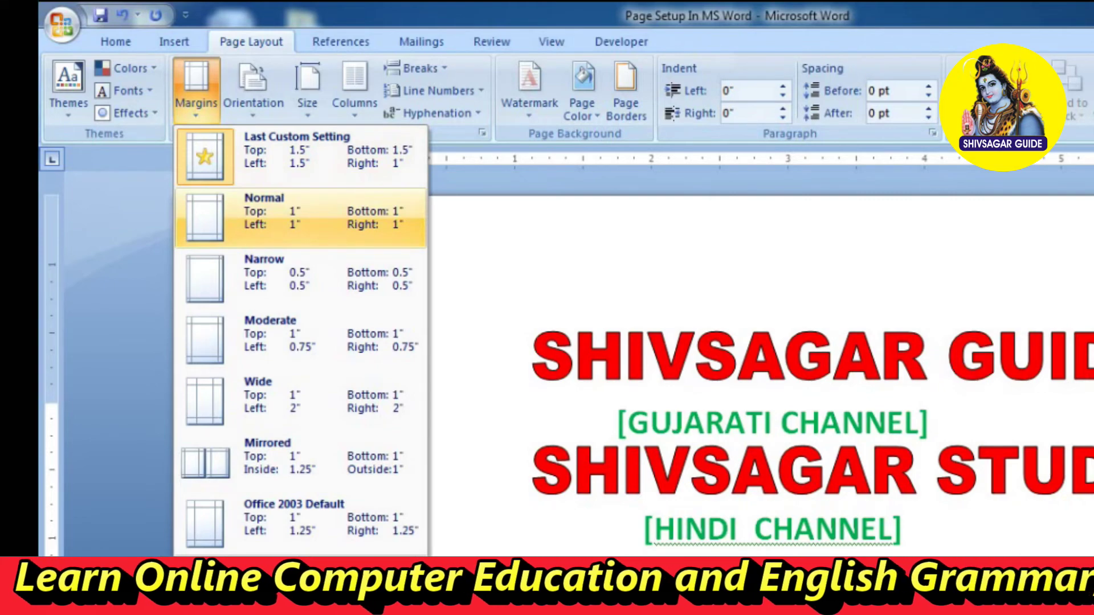
- Apply the Normal 1" margin preset and reopen the margin presets list
{"action": "left_click", "coordinate": [262, 216]}
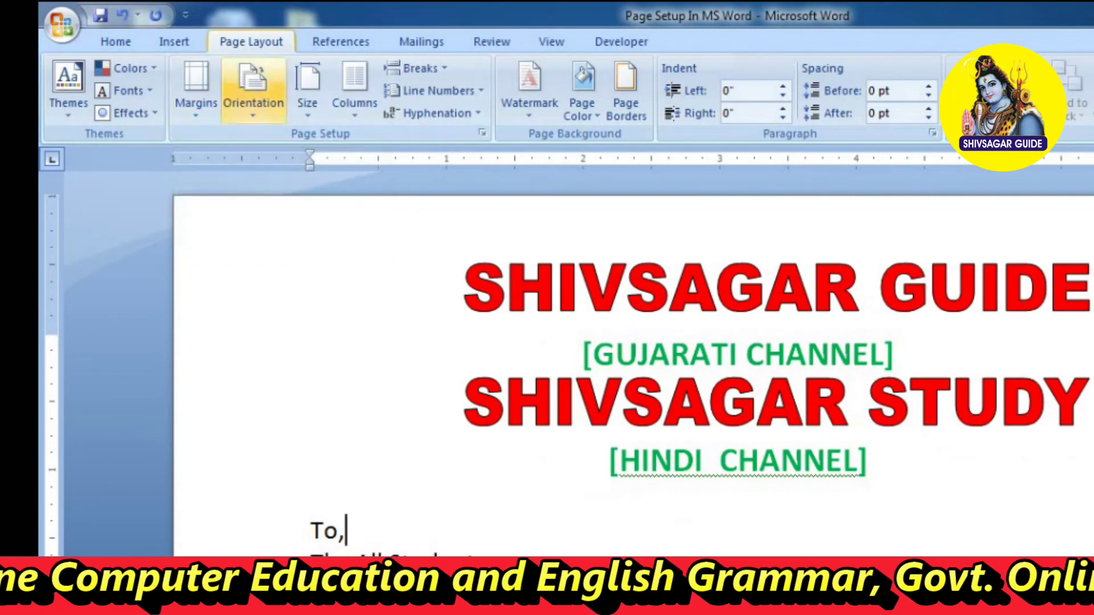
{"action": "left_click", "coordinate": [195, 91]}
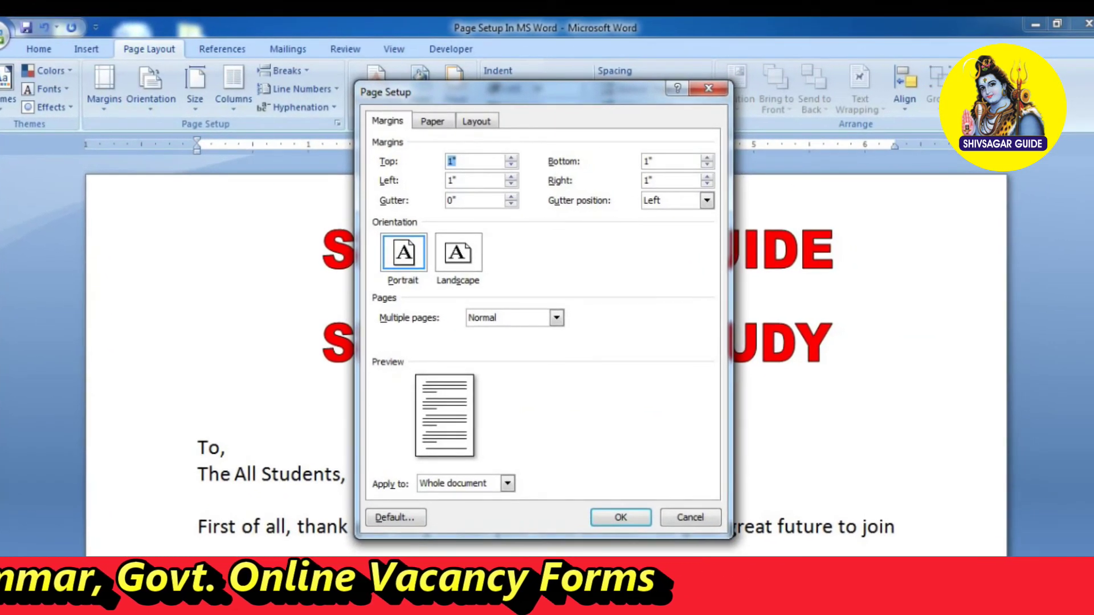
- Confirm Page Setup with OK, keeping 1" margins on every side
{"action": "left_click", "coordinate": [621, 518]}
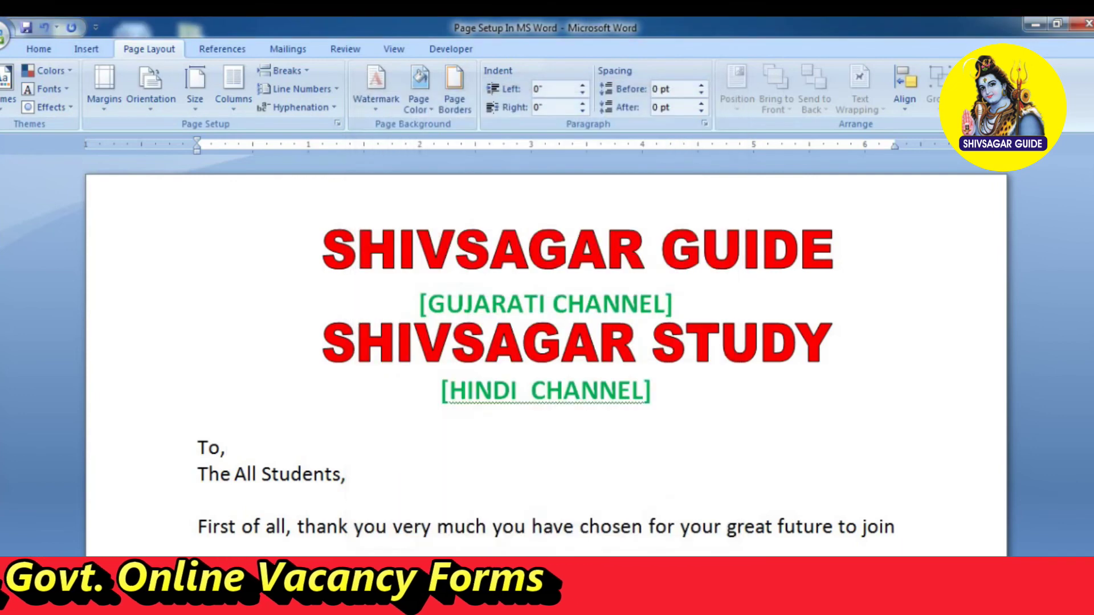